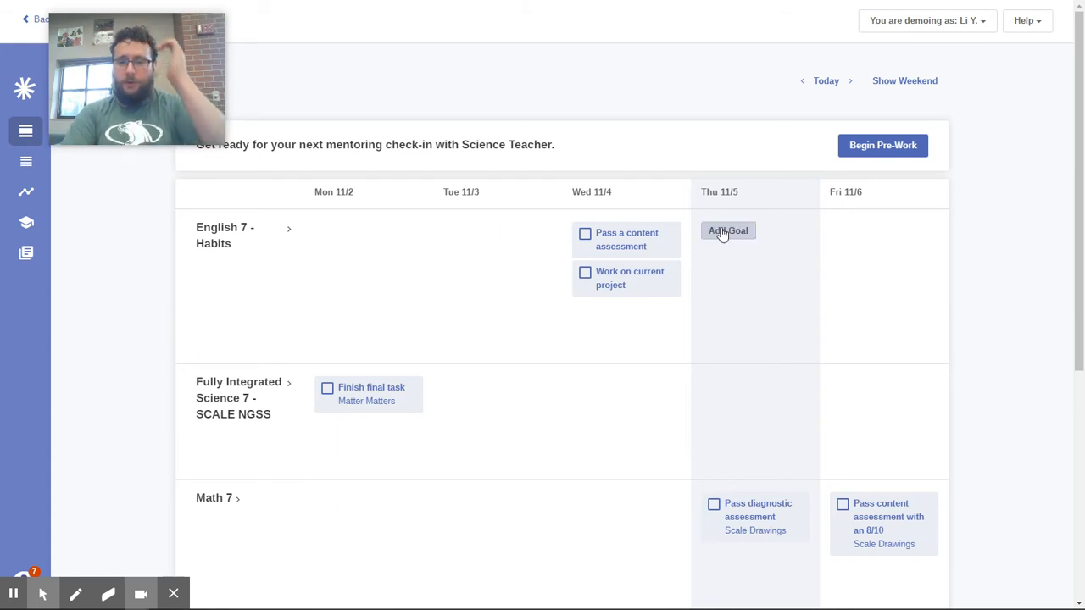
Step: Start a new Fully Integrated Science 7 goal on Fri 11/6 and link it to the focus area Ecosystems: Relationships
{"action": "left_click", "coordinate": [856, 385]}
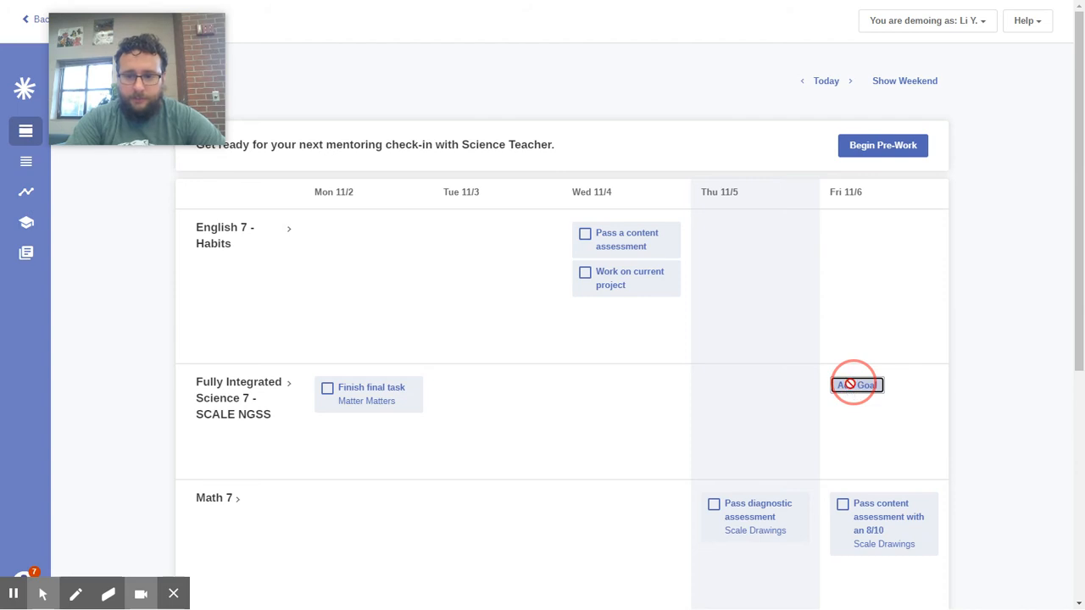
{"action": "left_click", "coordinate": [800, 488]}
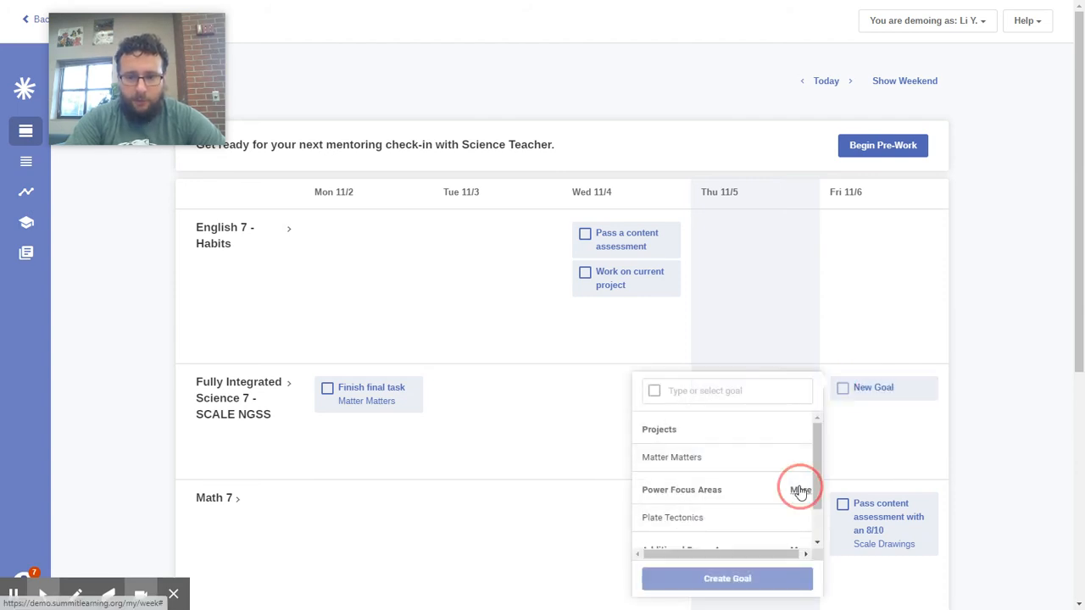
{"action": "left_click", "coordinate": [821, 457]}
{"action": "left_click_drag", "start_coordinate": [821, 459], "coordinate": [813, 466]}
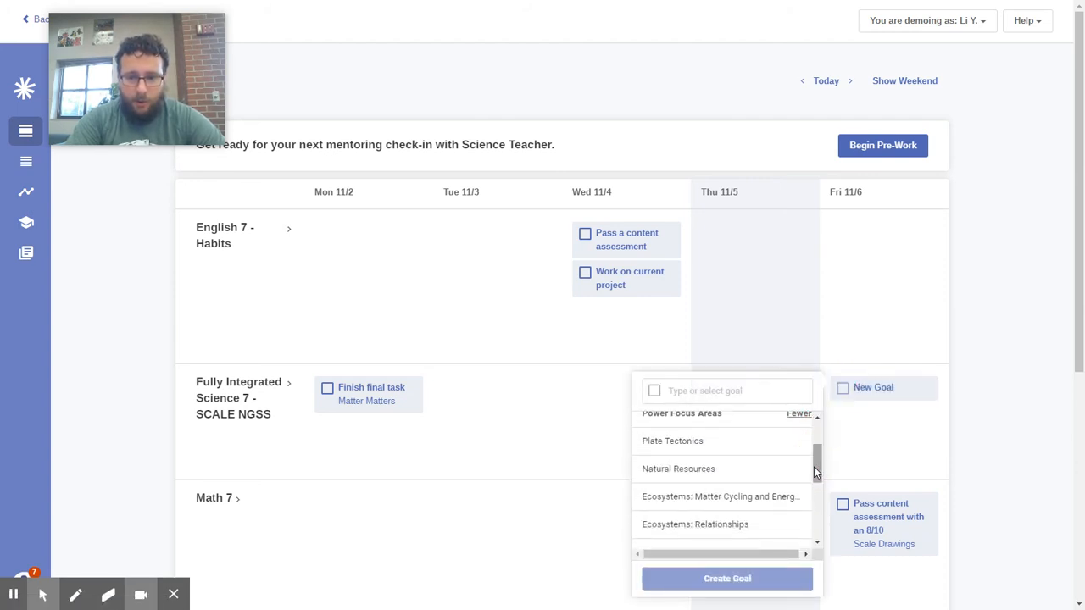
{"action": "left_click", "coordinate": [744, 527]}
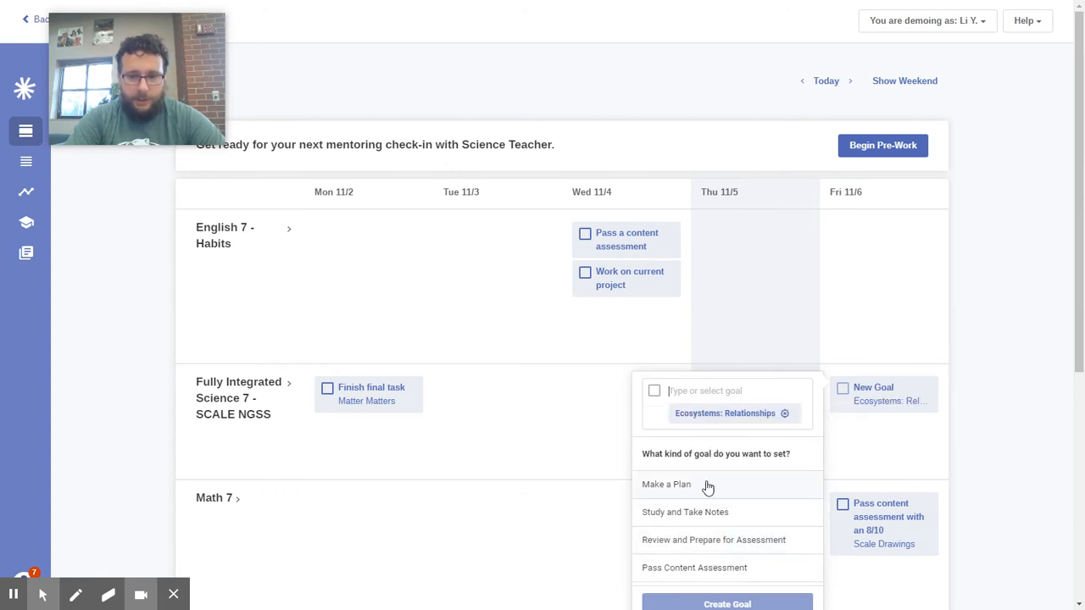
Step: Make it a Pass Content Assessment goal using Process of Elimination with an 8/10, create it and close its details
{"action": "left_click", "coordinate": [695, 570]}
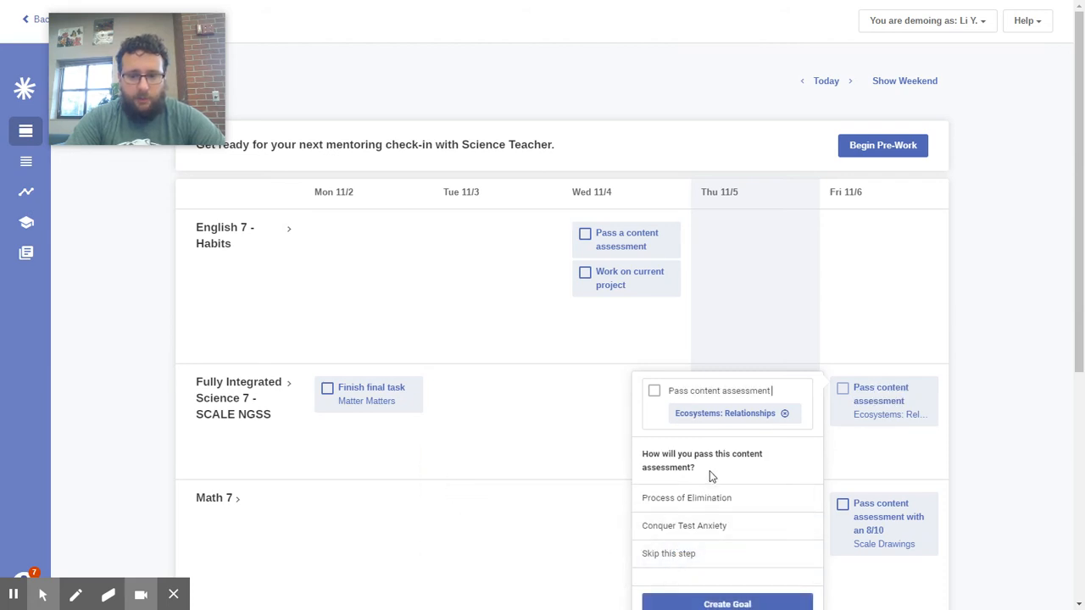
{"action": "left_click", "coordinate": [705, 498]}
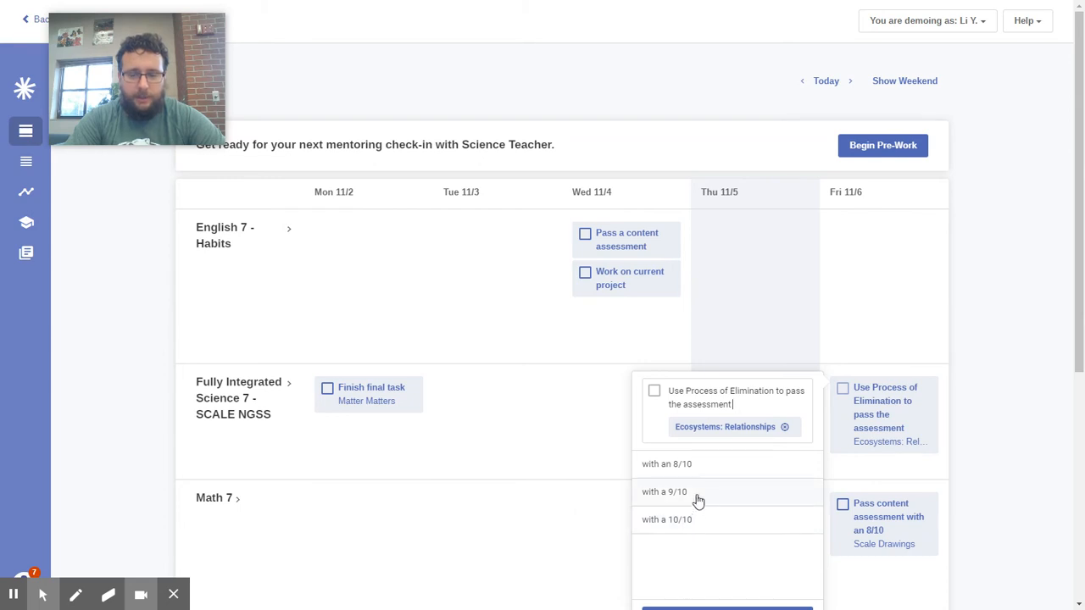
{"action": "left_click", "coordinate": [718, 465]}
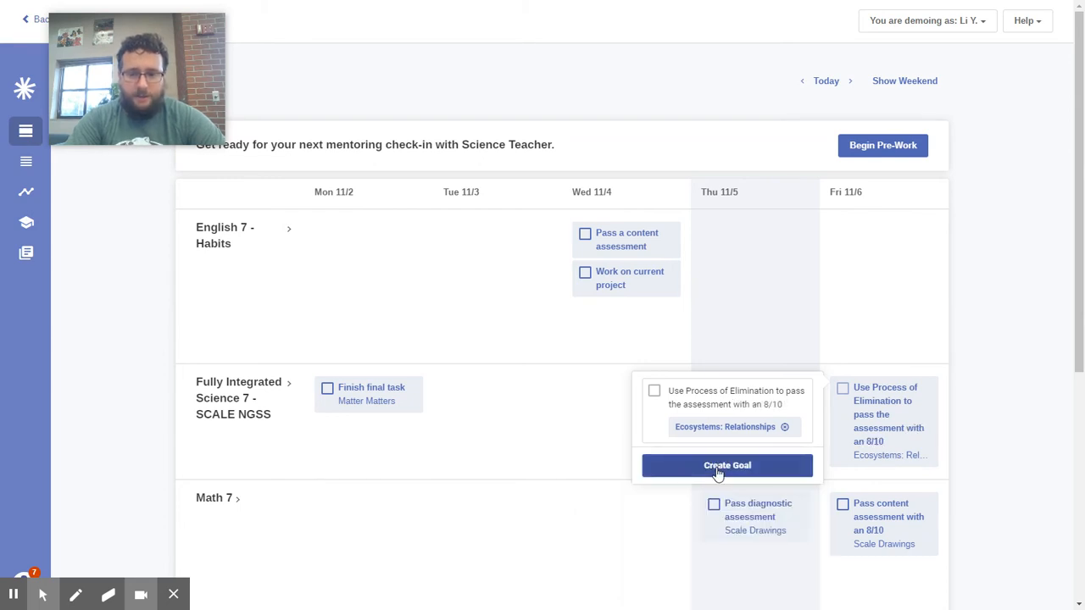
{"action": "left_click", "coordinate": [717, 470]}
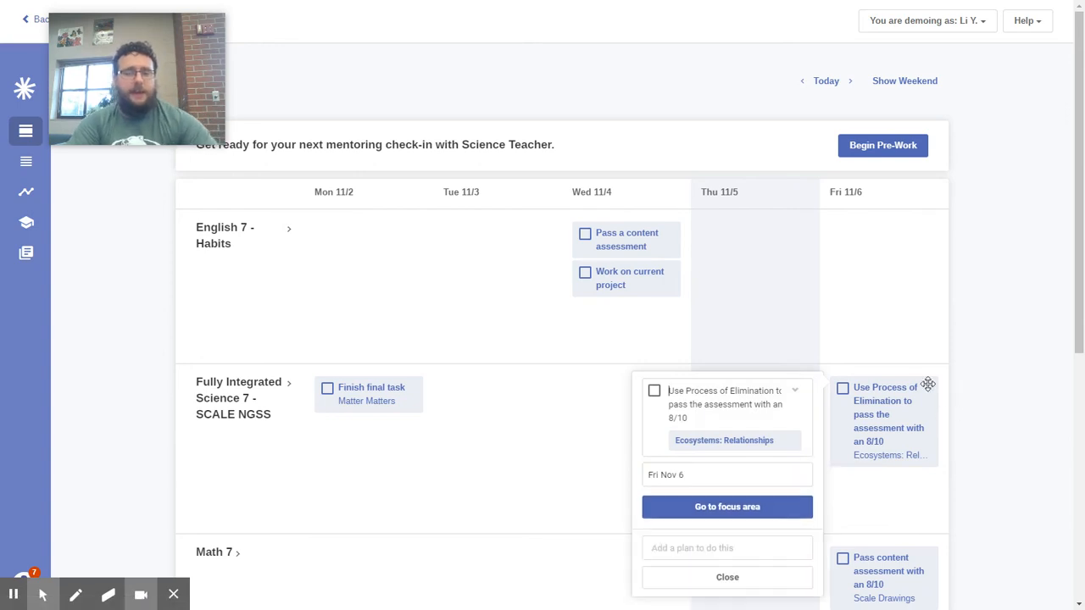
{"action": "mouse_move", "coordinate": [924, 386]}
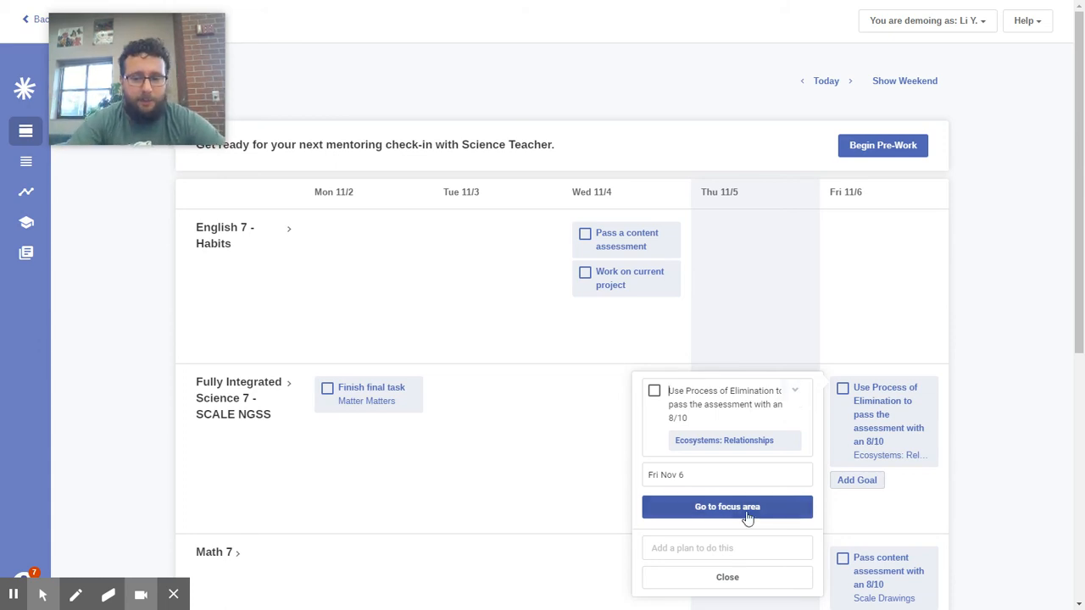
{"action": "left_click", "coordinate": [723, 576]}
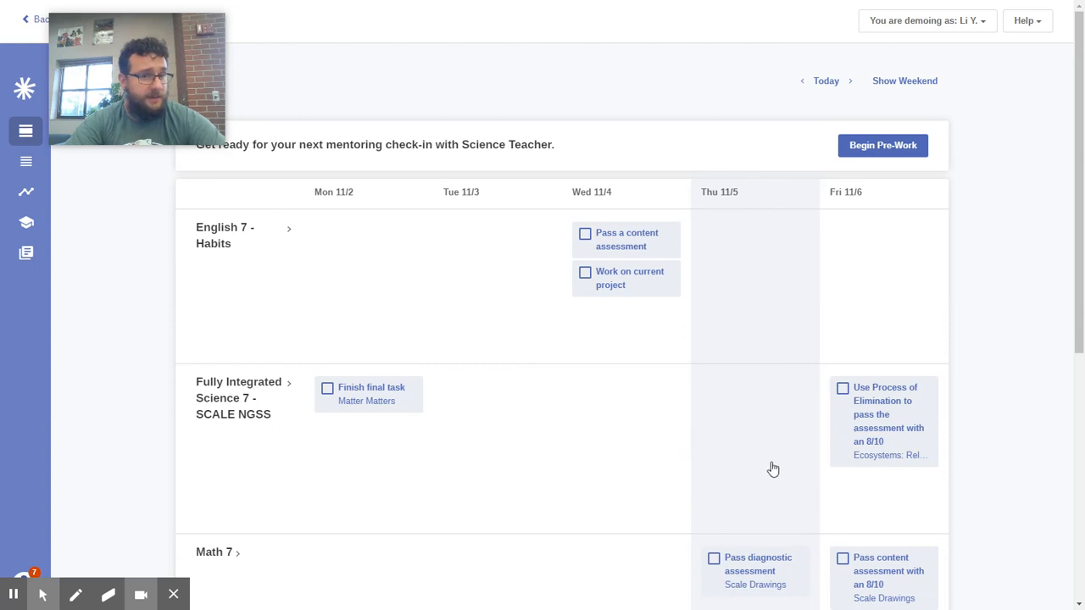
Step: Start another Fully Integrated Science 7 goal on Mon 11/2 and title it "Study"
{"action": "mouse_move", "coordinate": [834, 424]}
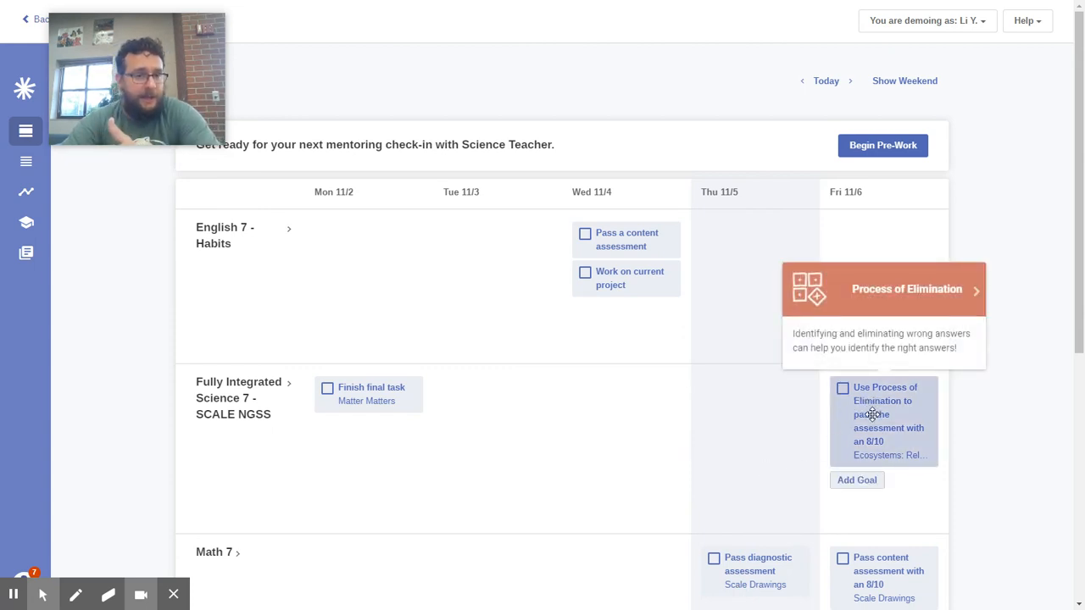
{"action": "mouse_move", "coordinate": [489, 393]}
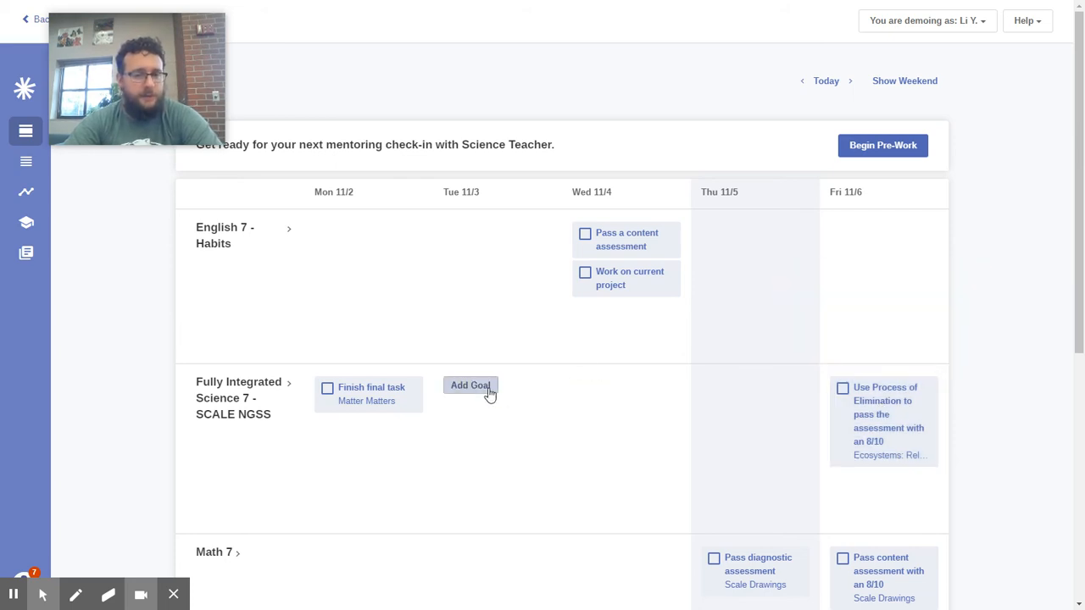
{"action": "mouse_move", "coordinate": [358, 406]}
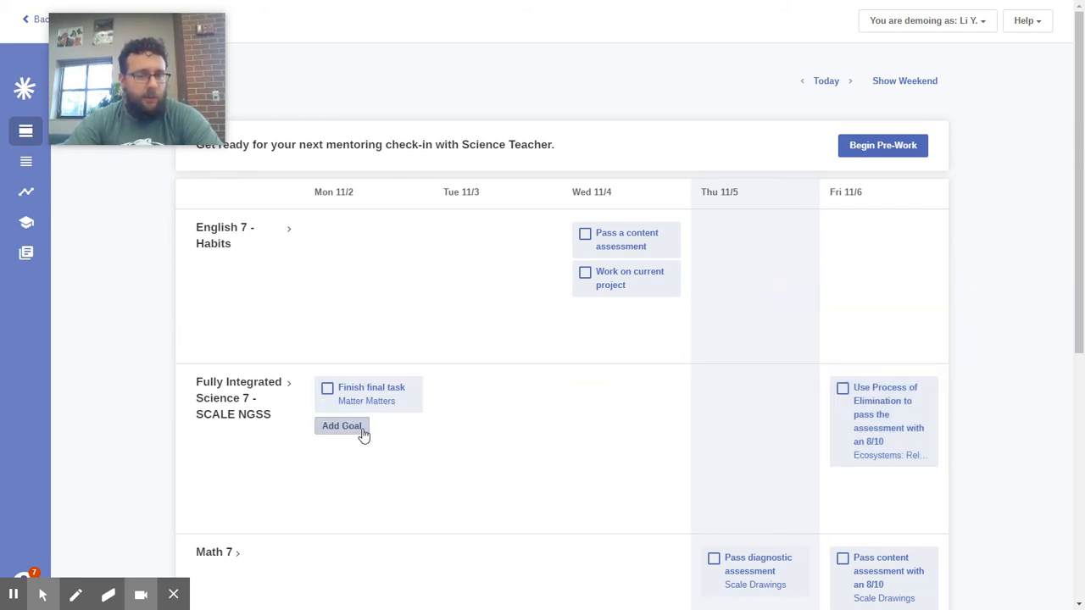
{"action": "left_click", "coordinate": [362, 433]}
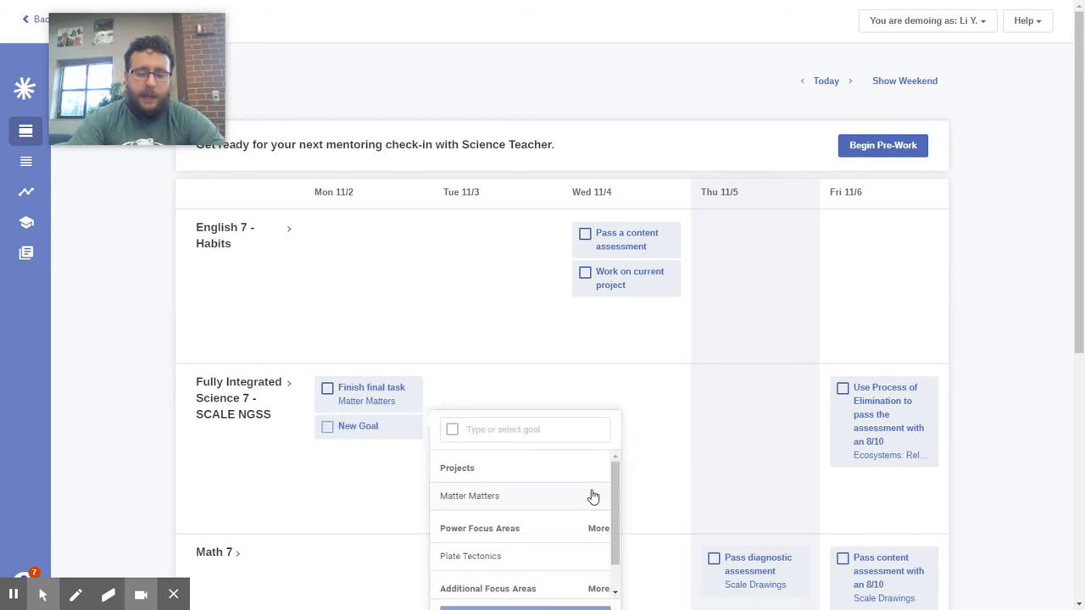
{"action": "type", "text": "SPend"}
{"action": "key", "text": "BackSpace"}
{"action": "key", "text": "BackSpace"}
{"action": "key", "text": "BackSpace"}
{"action": "key", "text": "BackSpace"}
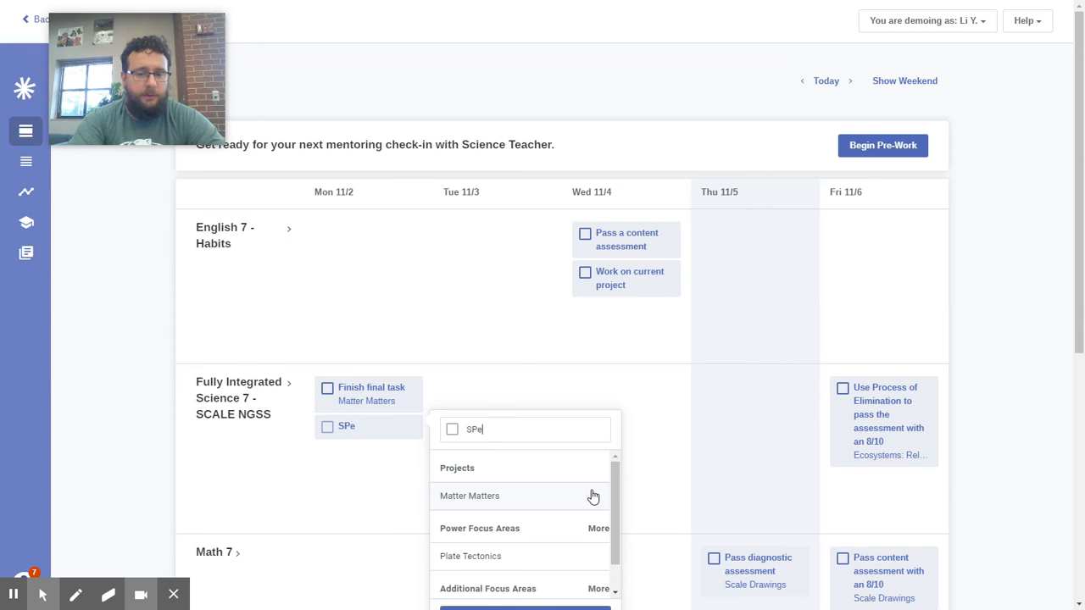
{"action": "key", "text": "BackSpace"}
{"action": "type", "text": "Study"}
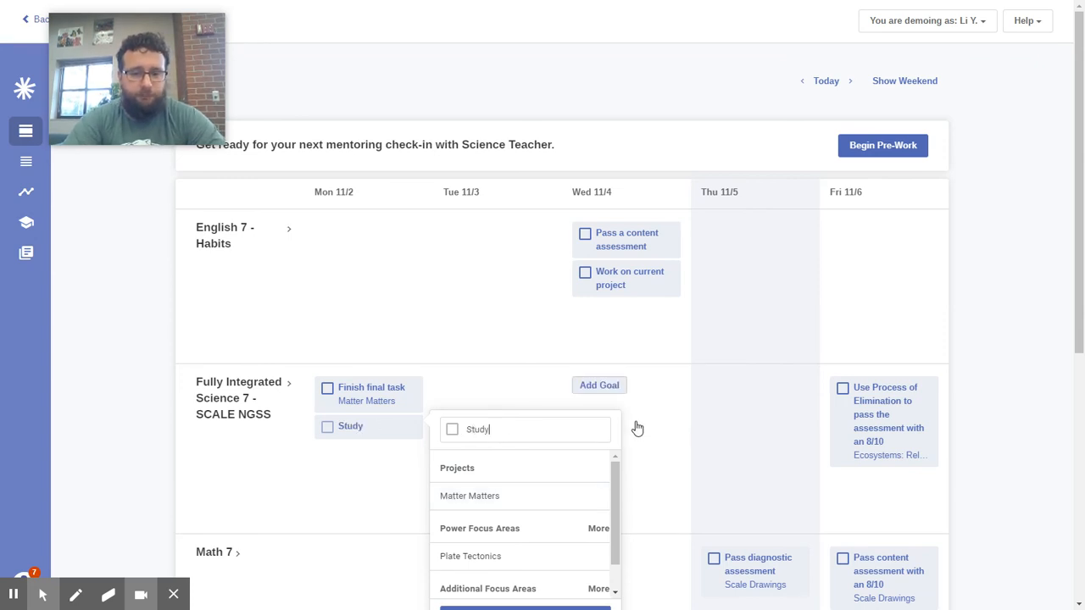
Step: Reopen the Monday "Study" draft and create the goal without linking a project or focus area
{"action": "left_click", "coordinate": [681, 391]}
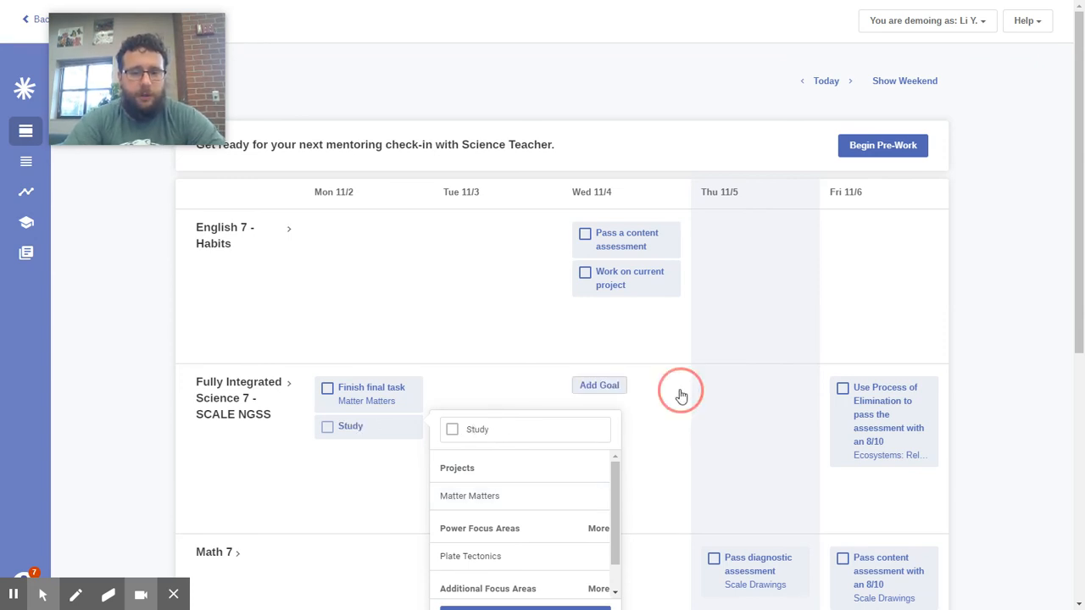
{"action": "left_click", "coordinate": [362, 431]}
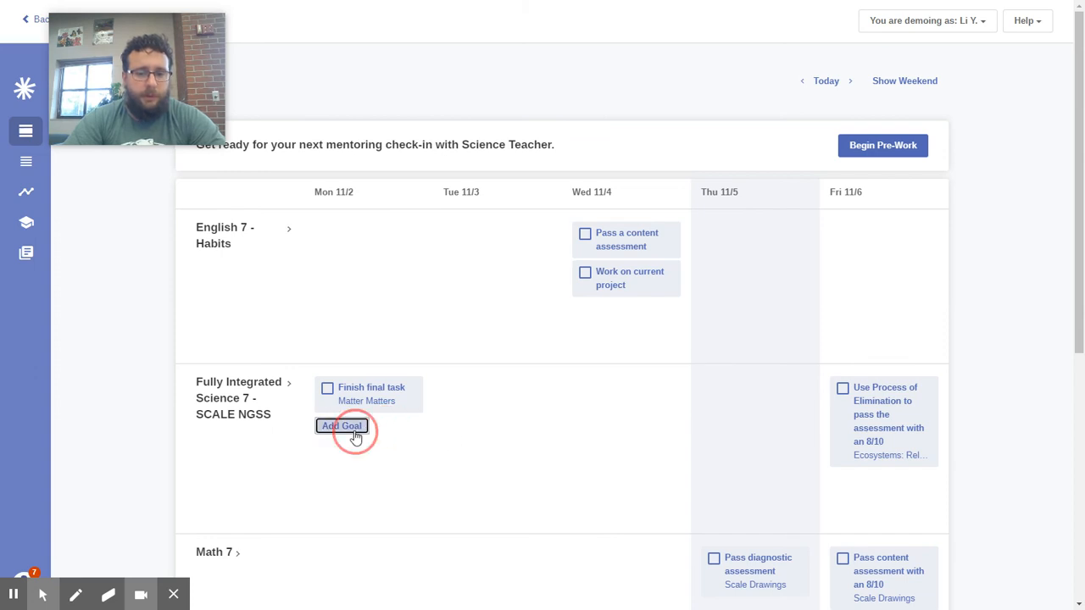
{"action": "scroll", "coordinate": [481, 528], "scroll_direction": "down", "scroll_amount": 1}
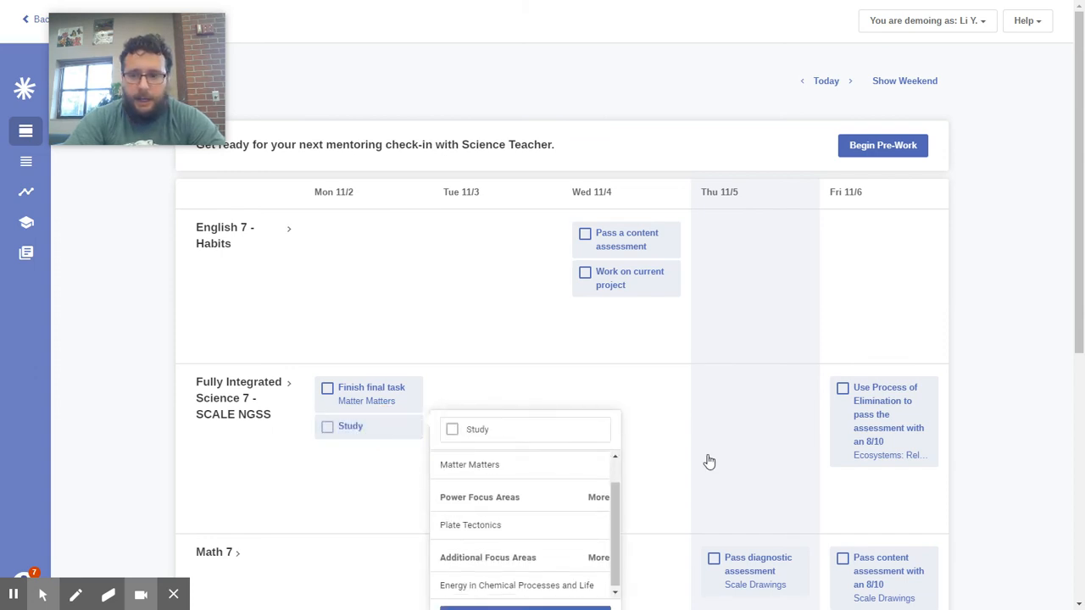
{"action": "scroll", "coordinate": [707, 461], "scroll_direction": "down", "scroll_amount": 3}
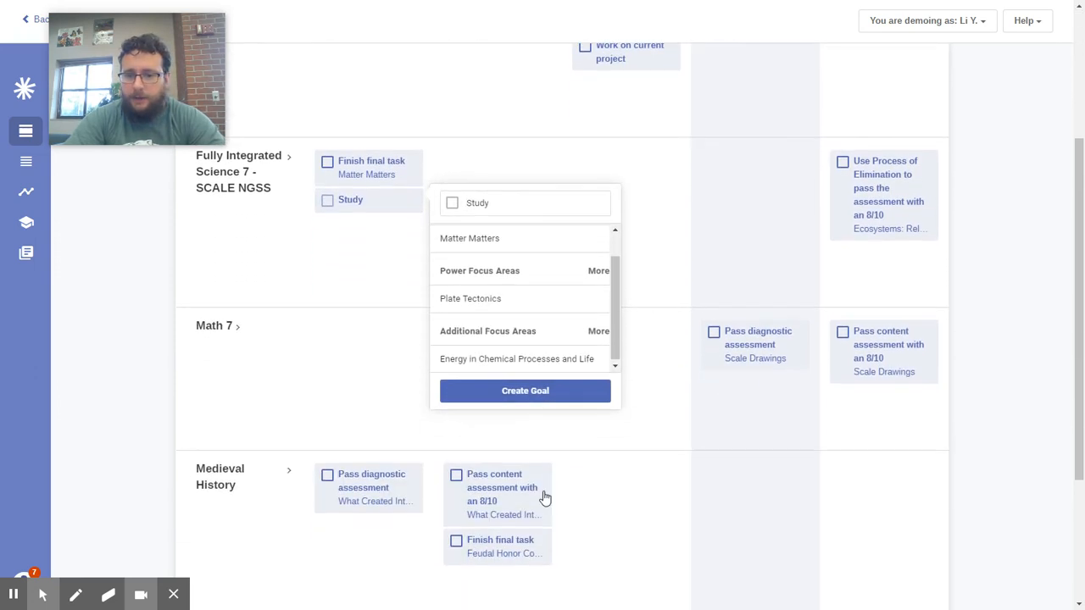
{"action": "left_click", "coordinate": [466, 395]}
Step: Retitle the Monday science goal "Study for Ecosystems: Relationships"
{"action": "mouse_move", "coordinate": [402, 356]}
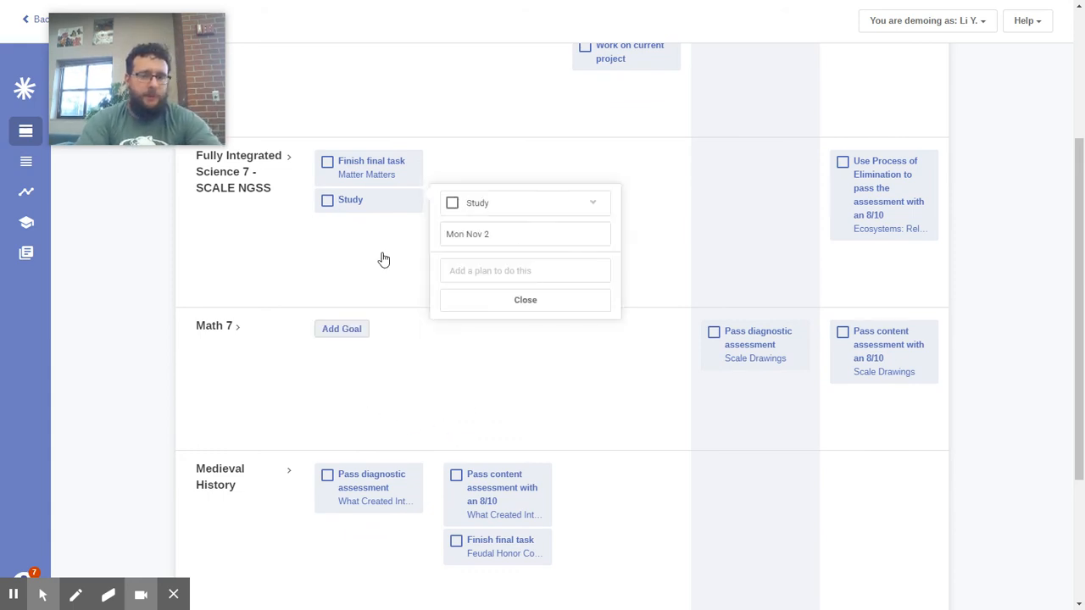
{"action": "left_click", "coordinate": [520, 202]}
{"action": "double_click", "coordinate": [519, 202]}
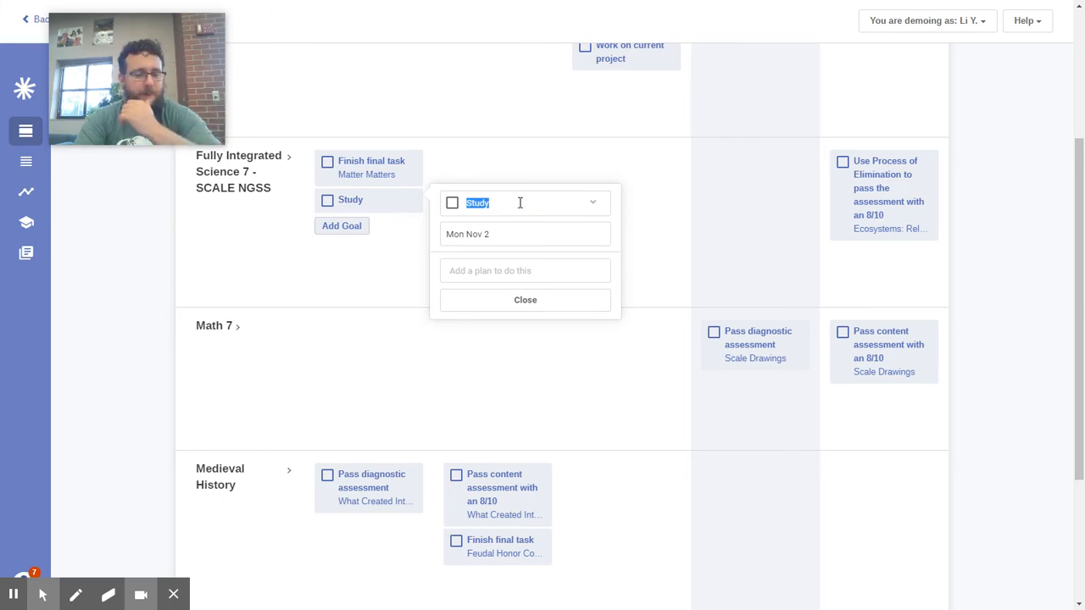
{"action": "type", "text": "Study for"}
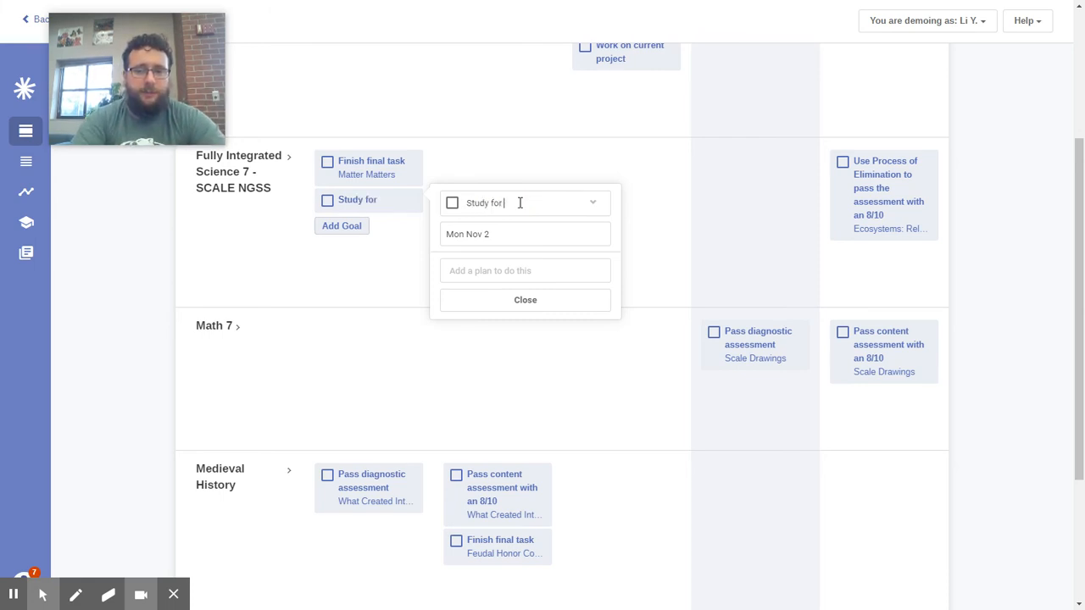
{"action": "type", "text": " Ecosy"}
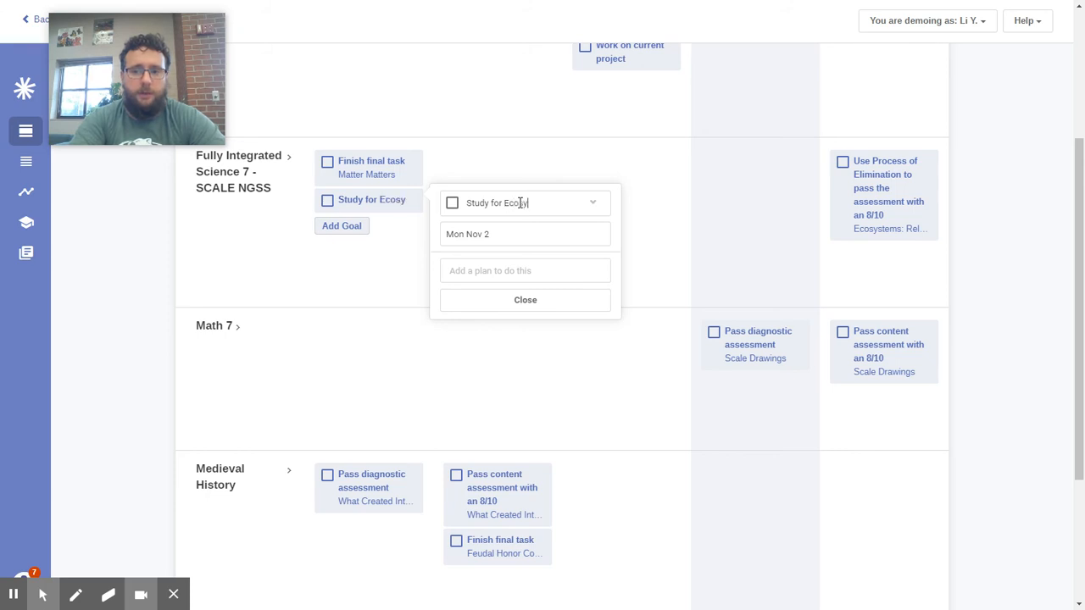
{"action": "type", "text": "stems; Rel"}
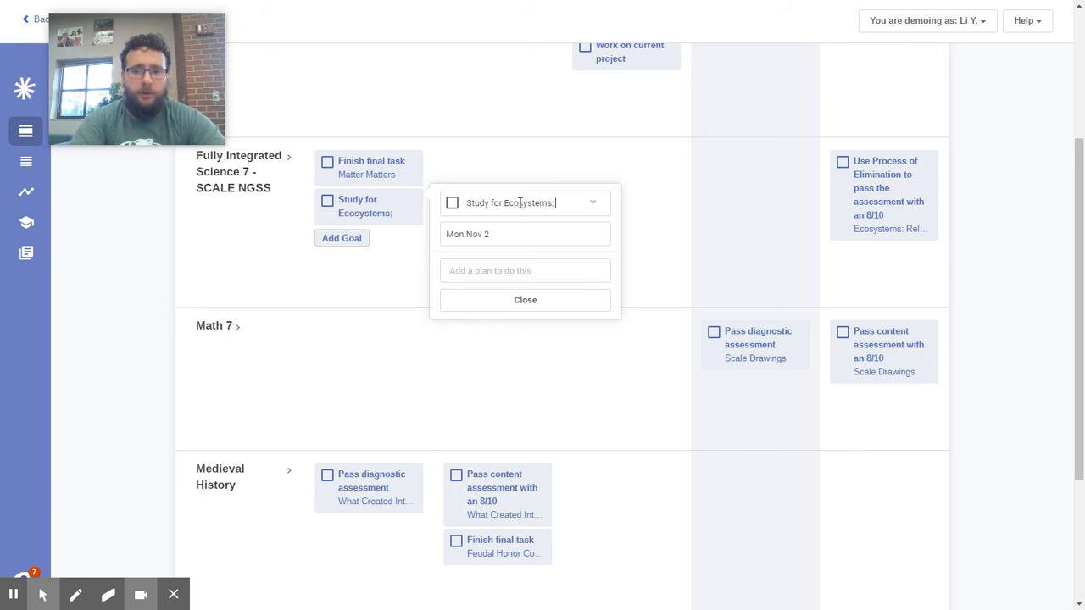
{"action": "key", "text": "BackSpace"}
{"action": "key", "text": "BackSpace"}
{"action": "key", "text": "BackSpace"}
{"action": "key", "text": "BackSpace"}
{"action": "key", "text": "BackSpace"}
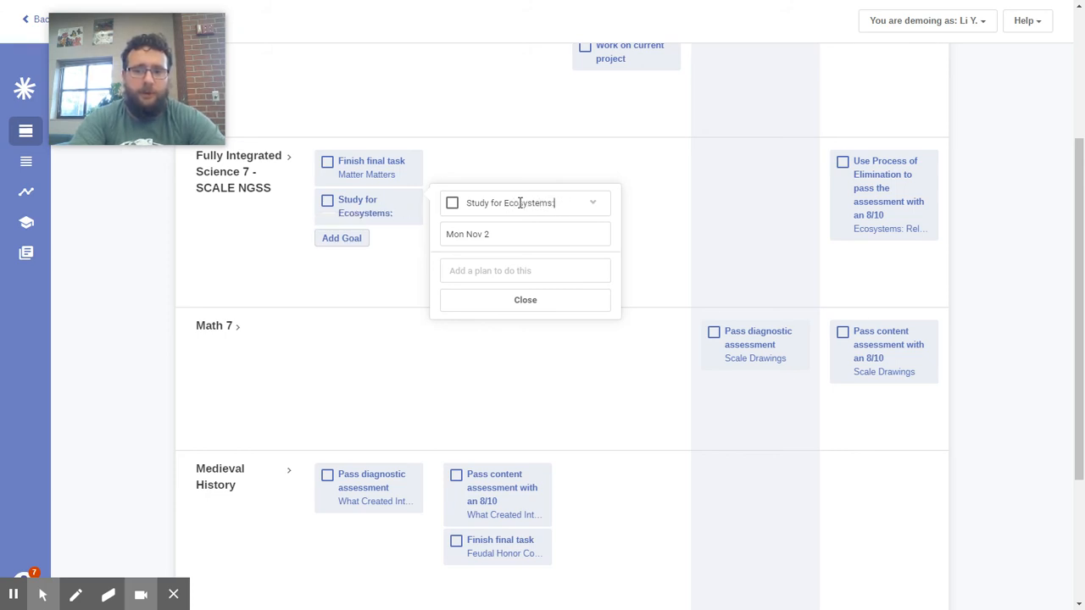
{"action": "type", "text": ": Rela"}
{"action": "key", "text": "BackSpace"}
{"action": "key", "text": "BackSpace"}
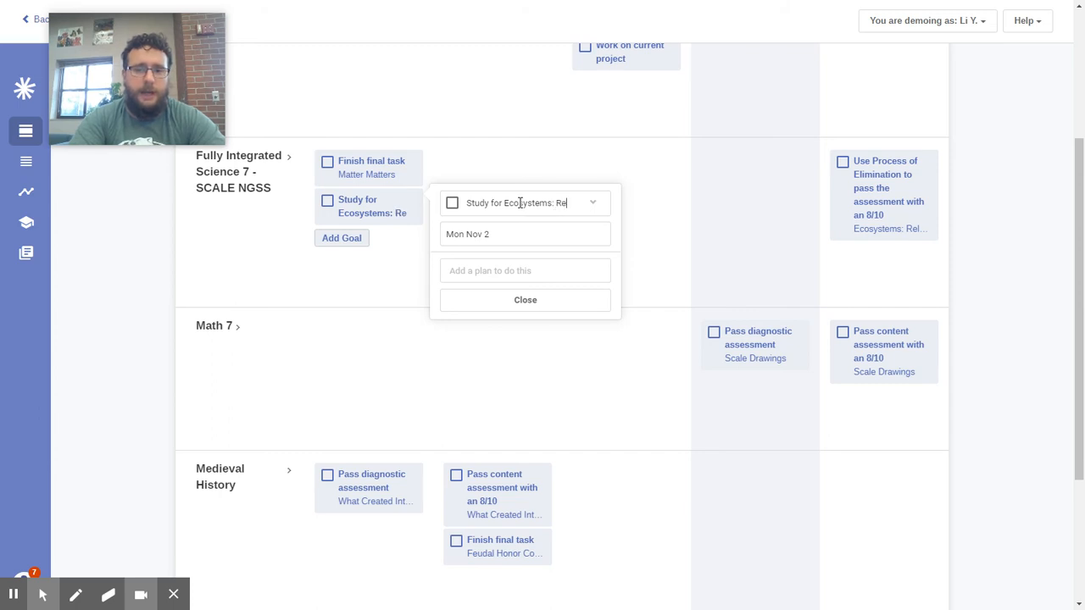
{"action": "type", "text": "lationships"}
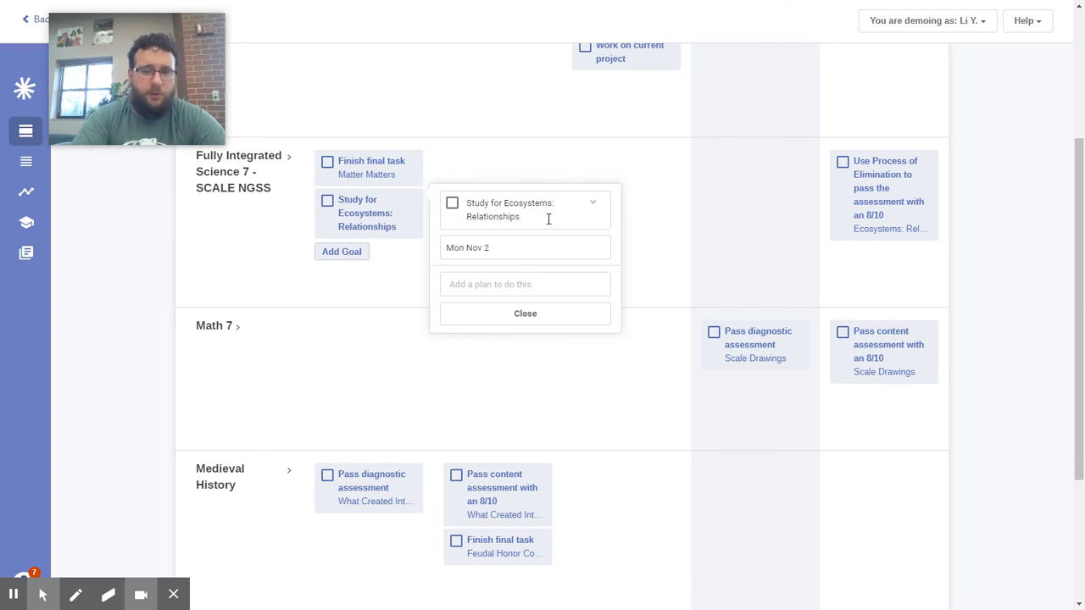
Step: Append "Objective 1 (2 pages of notes in 50 minutes)" to the Monday study goal's title and close its details
{"action": "type", "text": "Objective 1"}
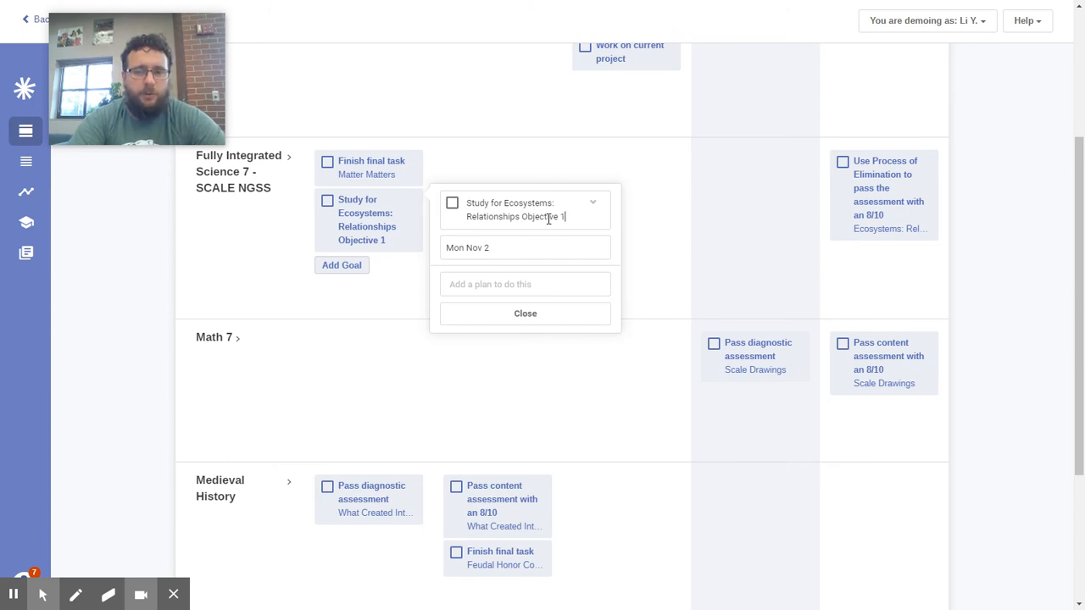
{"action": "type", "text": "(2 pag"}
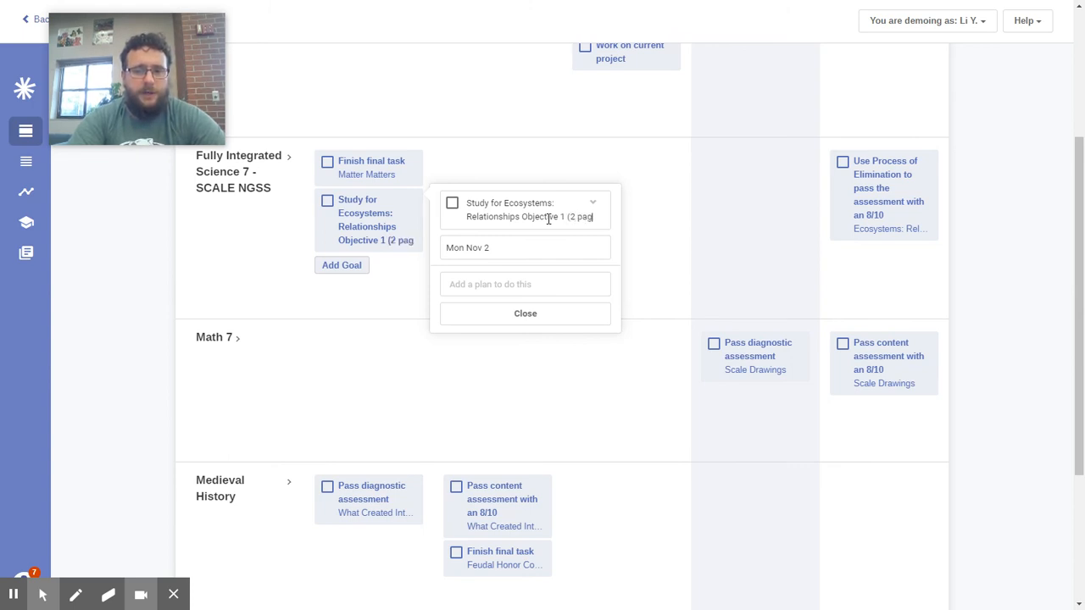
{"action": "type", "text": "es of notes in"}
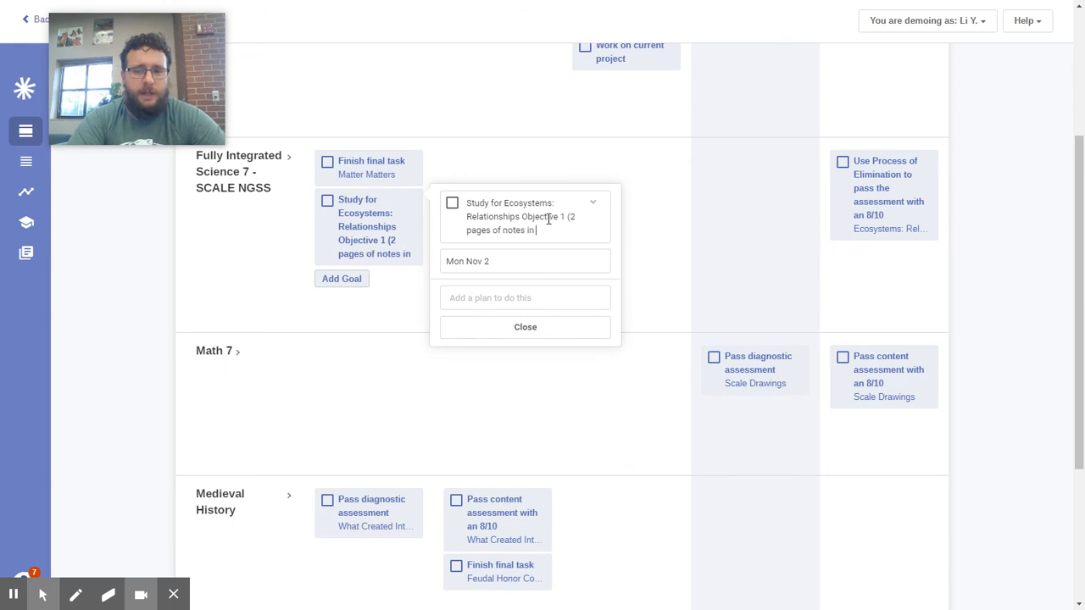
{"action": "type", "text": " 50 mi"}
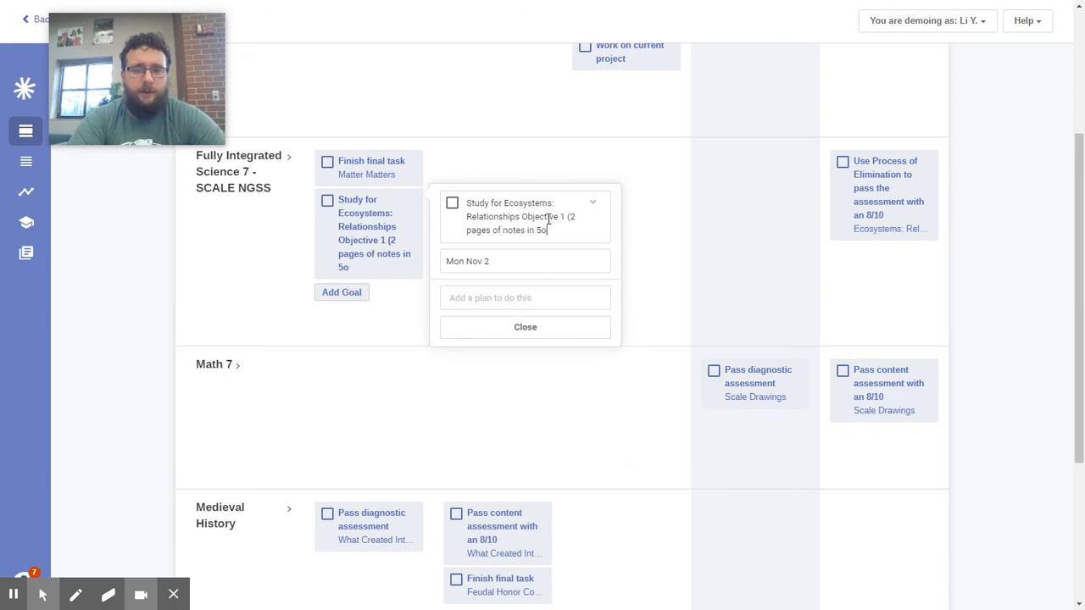
{"action": "type", "text": "nutes"}
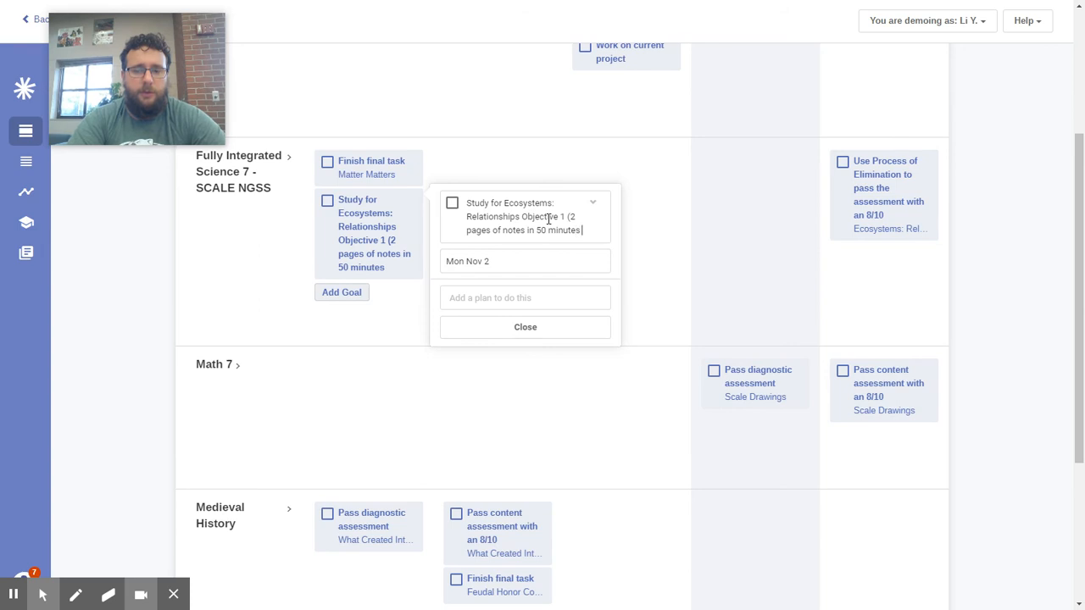
{"action": "type", "text": ")"}
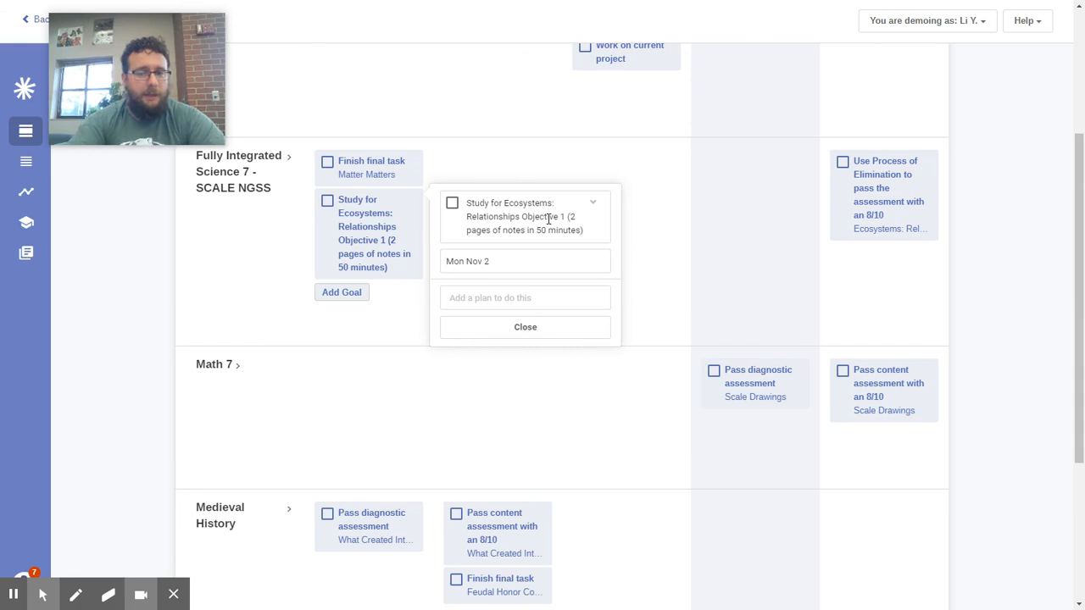
{"action": "left_click", "coordinate": [539, 331]}
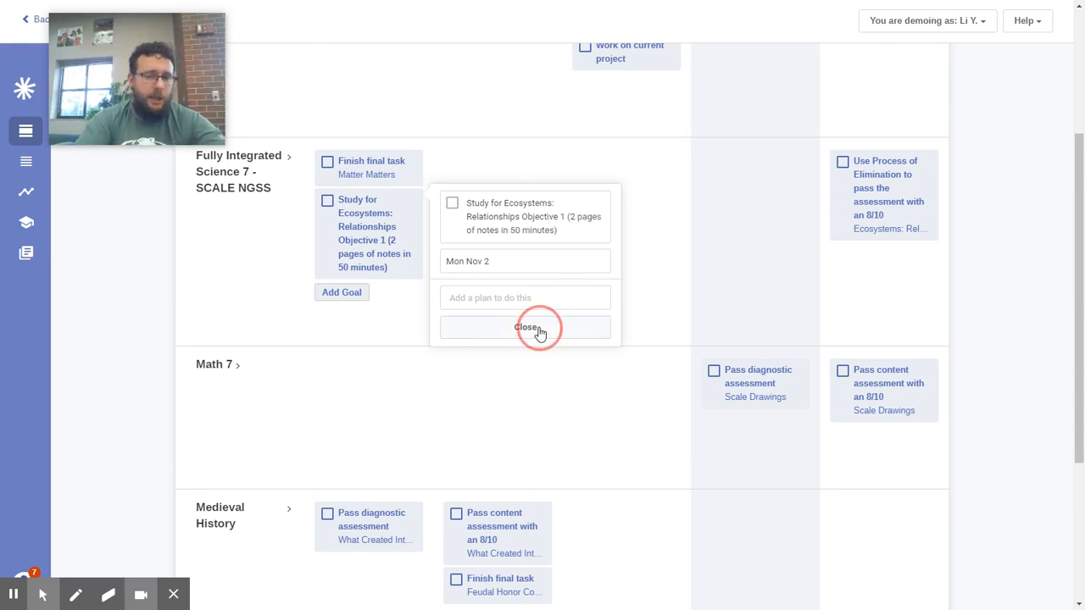